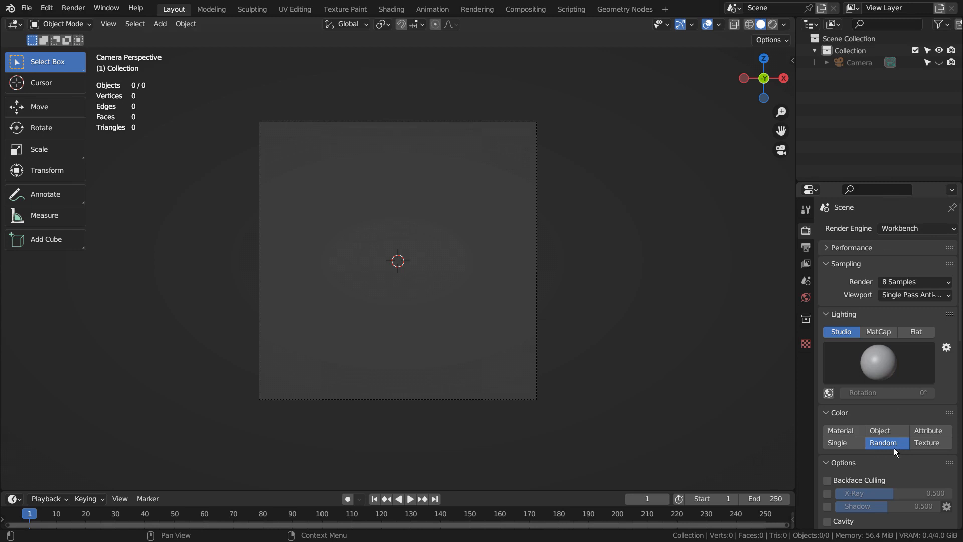
Check the scene's output format settings and the existing compositing node setup
click(805, 247)
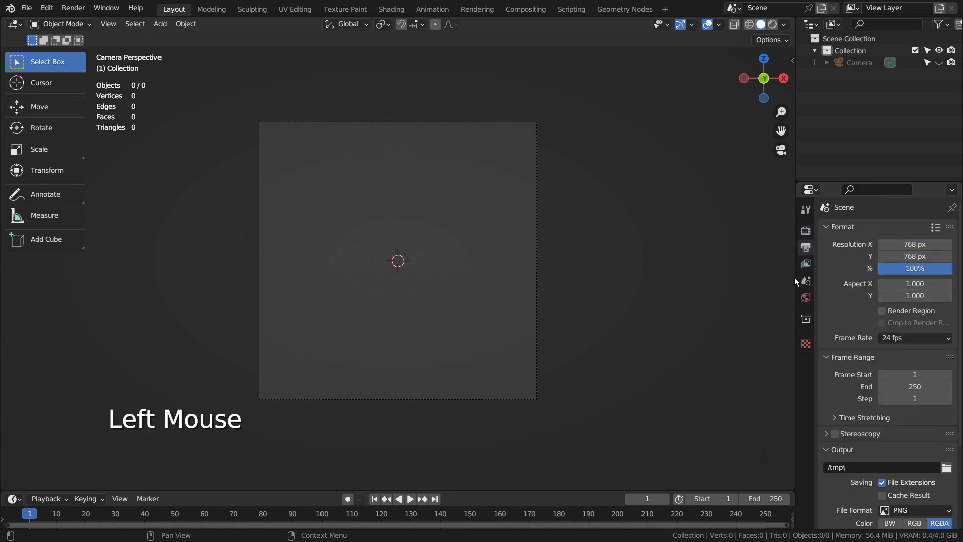
click(522, 9)
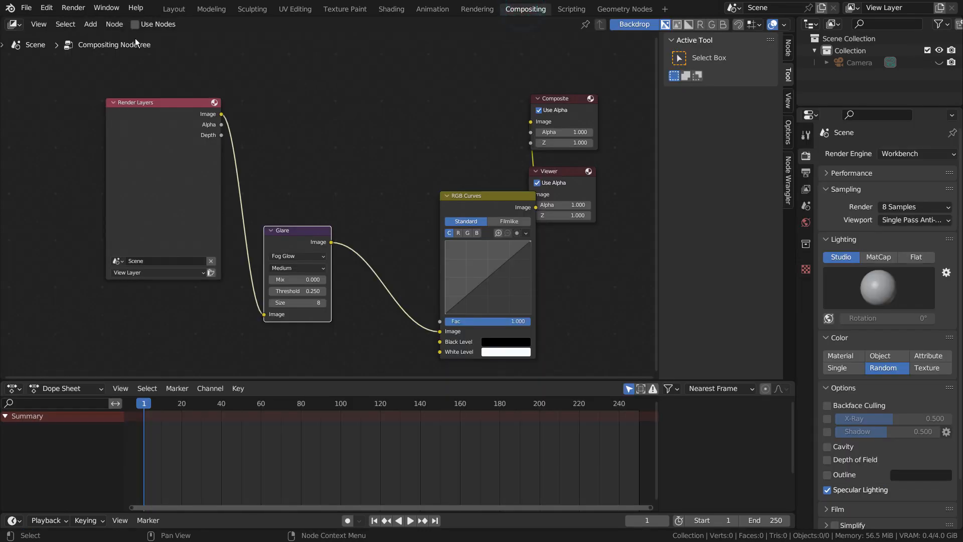
click(172, 10)
click(478, 204)
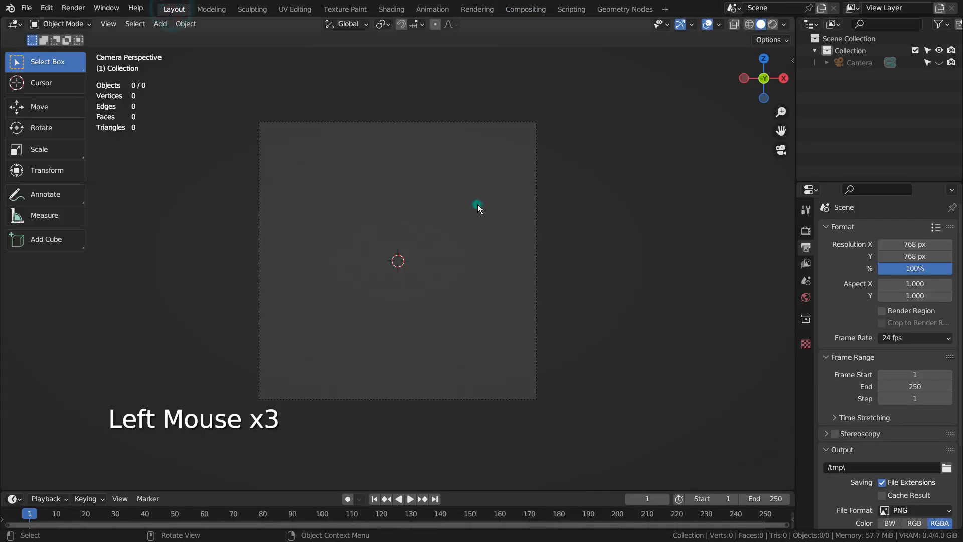
Add a plane at the origin and scale it up to about 2.69 times its size
key(shift+a)
click(540, 206)
key(s)
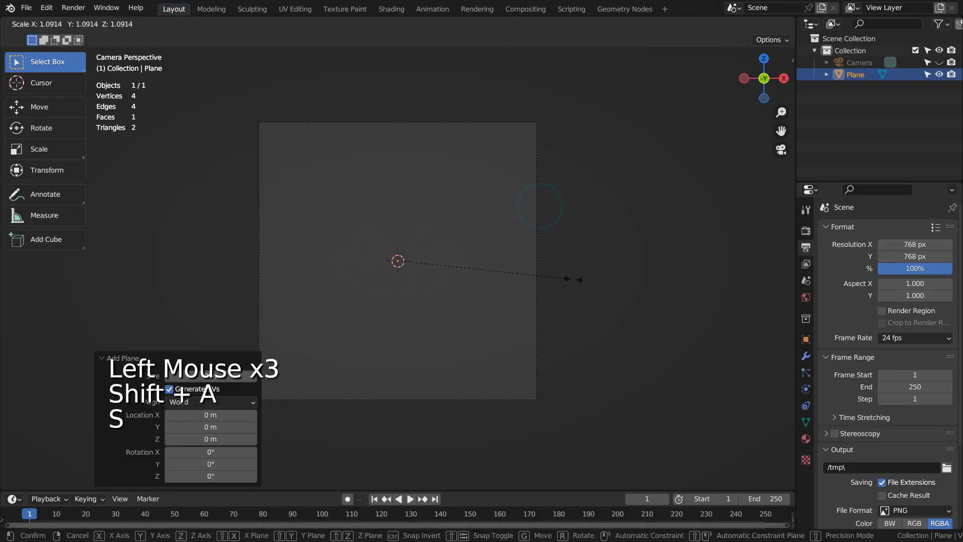
click(29, 280)
middle_drag(1, 301, 263, 334)
key(KP_0)
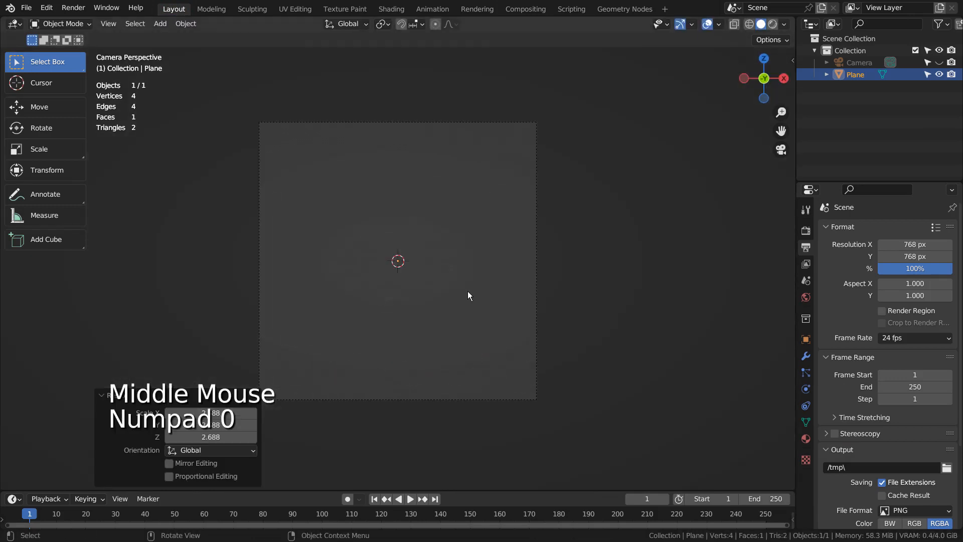
Lower the plane about 4.7 m along Z and scale it up about 4.27 times to form a wide floor
key(g)
key(z)
click(458, 394)
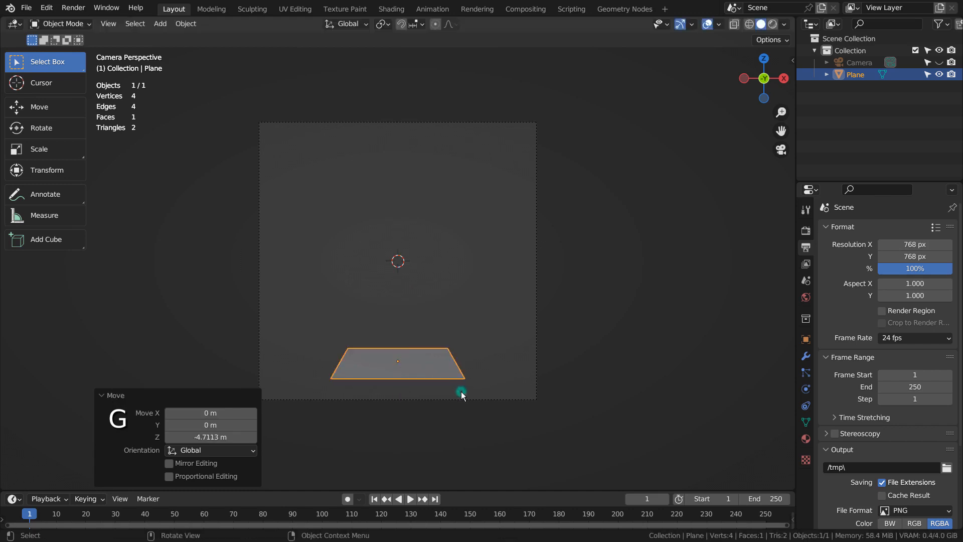
key(s)
click(697, 378)
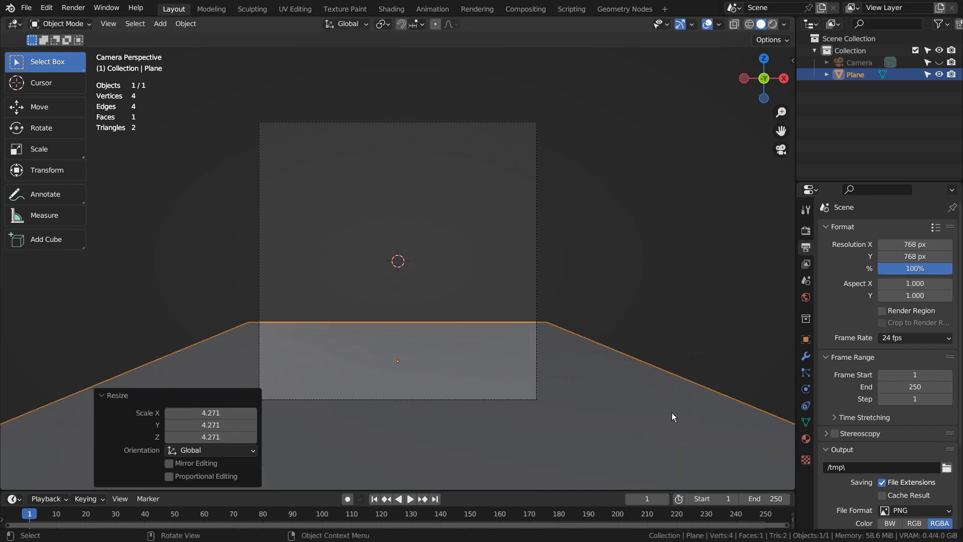
Duplicate the floor plane and rotate the copy 90° about the X axis to make a wall
middle_drag(672, 412, 573, 423)
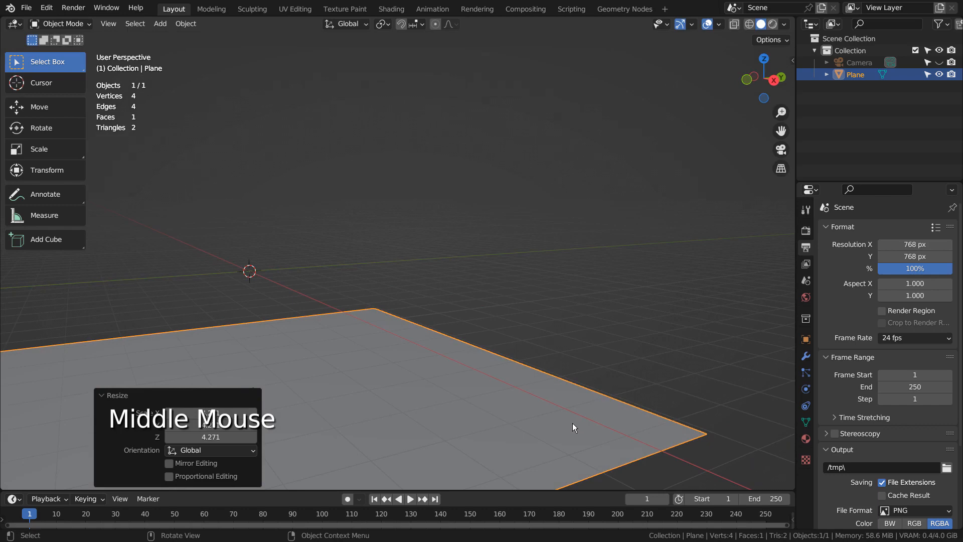
key(shift+d)
text(rx90)
key(Return)
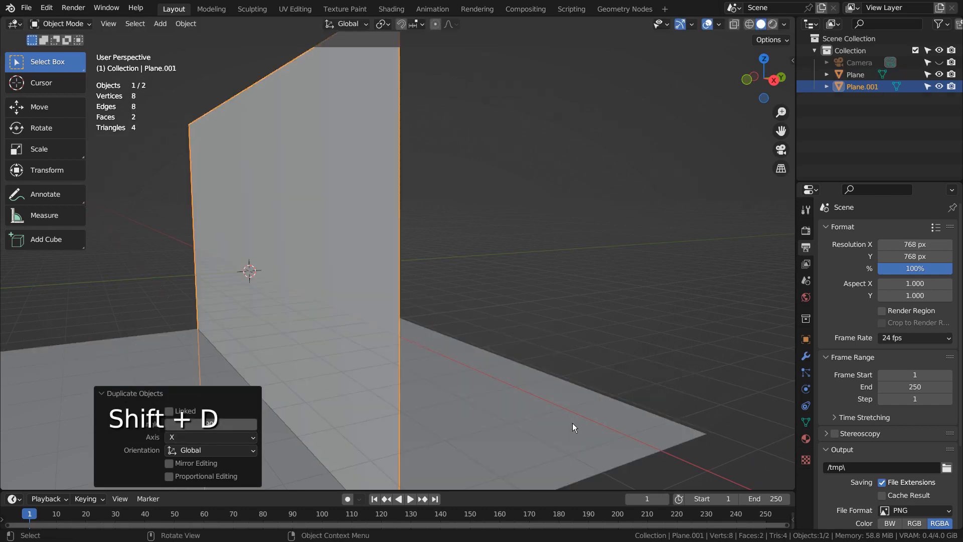
Move the upright plane about 13.16 m back along Y, behind the floor
key(KP_0)
middle_drag(678, 408, 572, 445)
scroll(560, 450, down, 2)
scroll(503, 446, down, 1)
key(g)
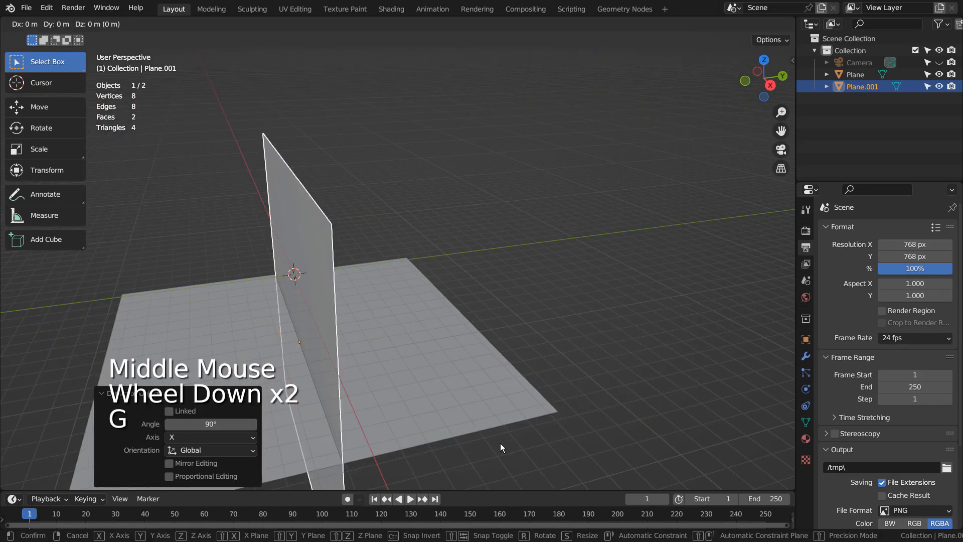
click(681, 390)
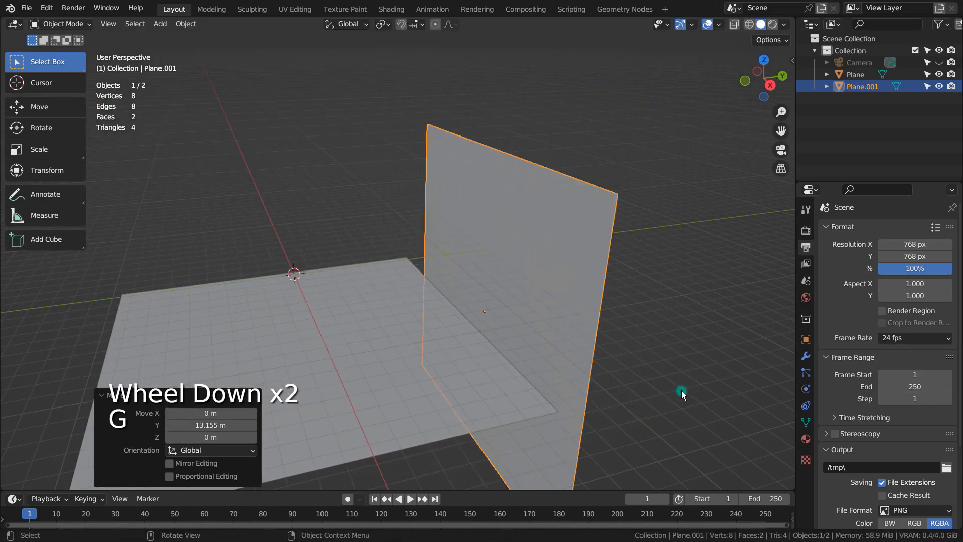
Scale the back wall up about 1.26 times and raise it along Z until it fills the camera frame's upper part
key(KP_0)
key(s)
click(761, 375)
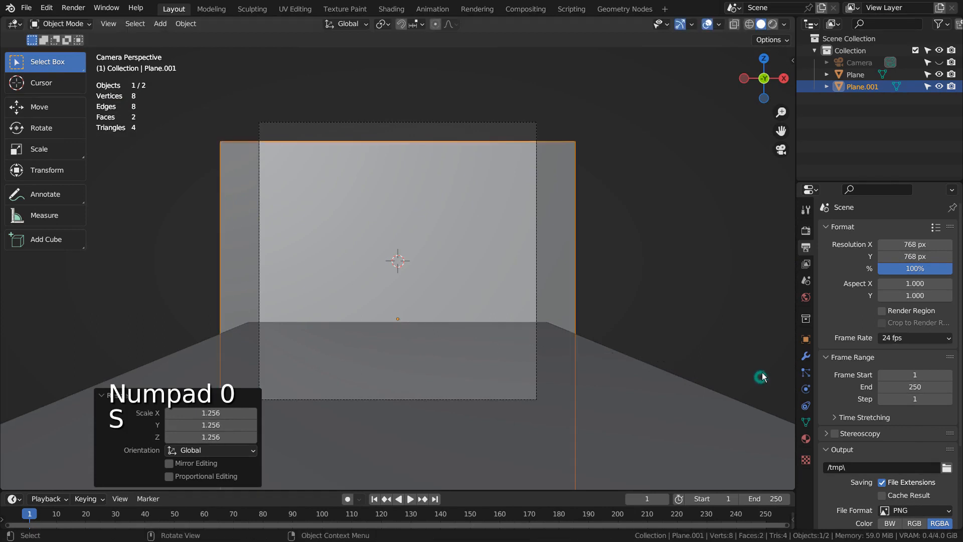
click(682, 264)
click(563, 248)
key(g)
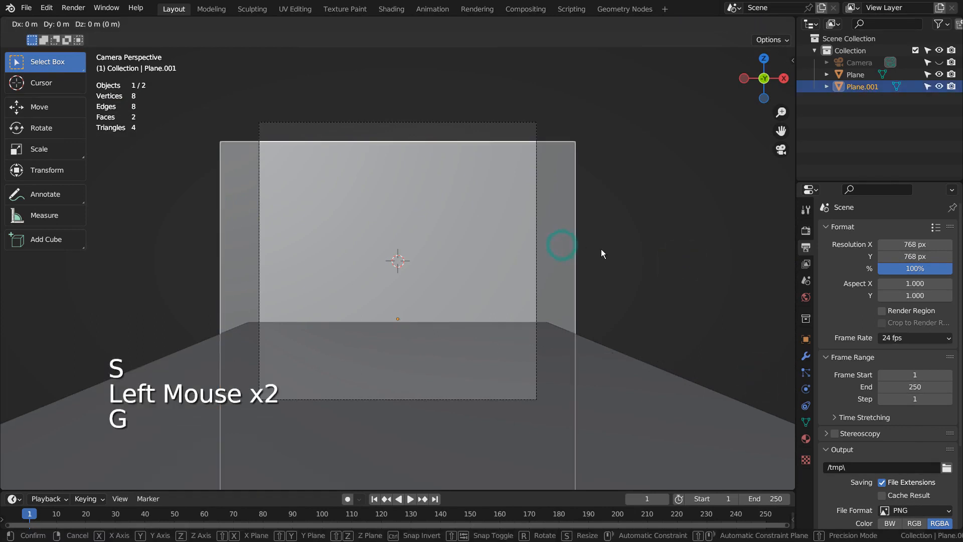
key(z)
click(610, 203)
click(637, 243)
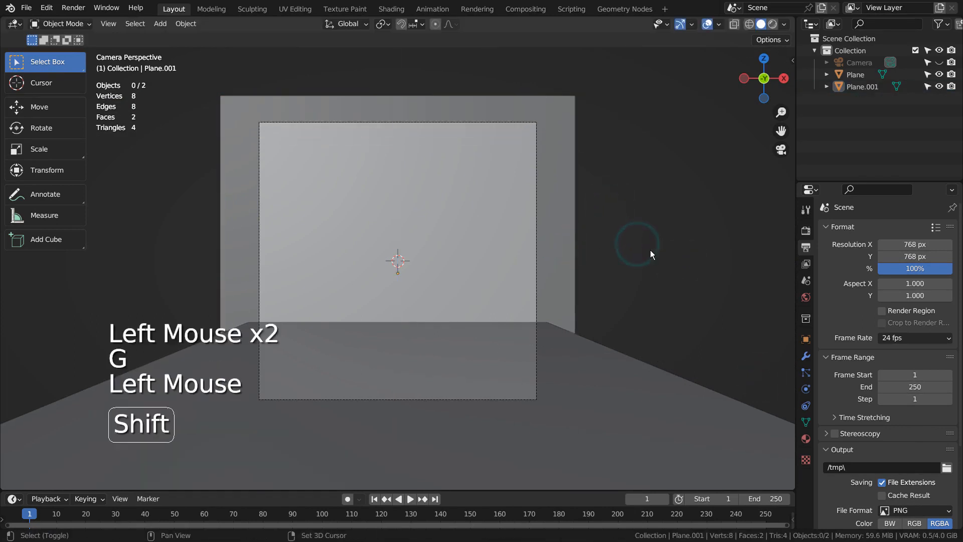
Add a cylinder at the origin and scale it up about 3.7 times
key(shift+a)
mouse_move(650, 249)
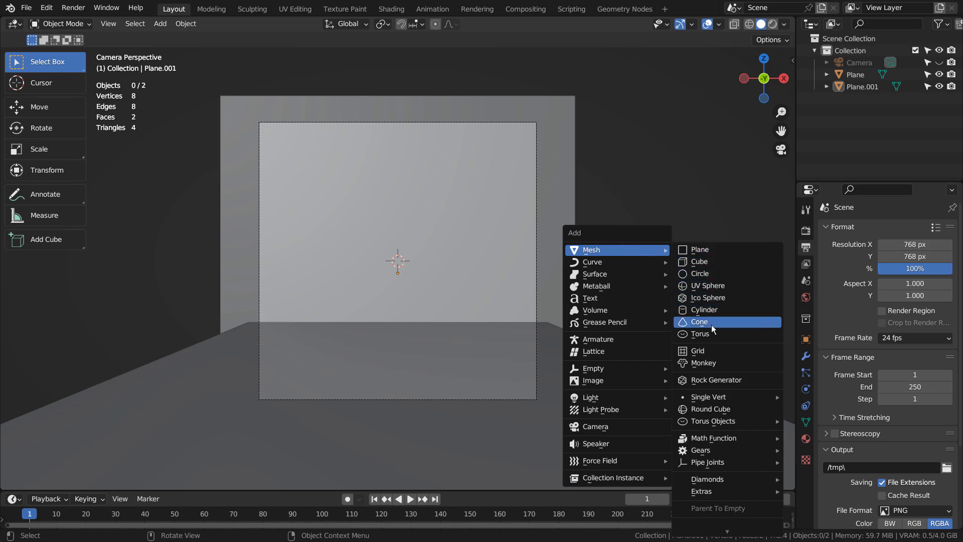
click(715, 311)
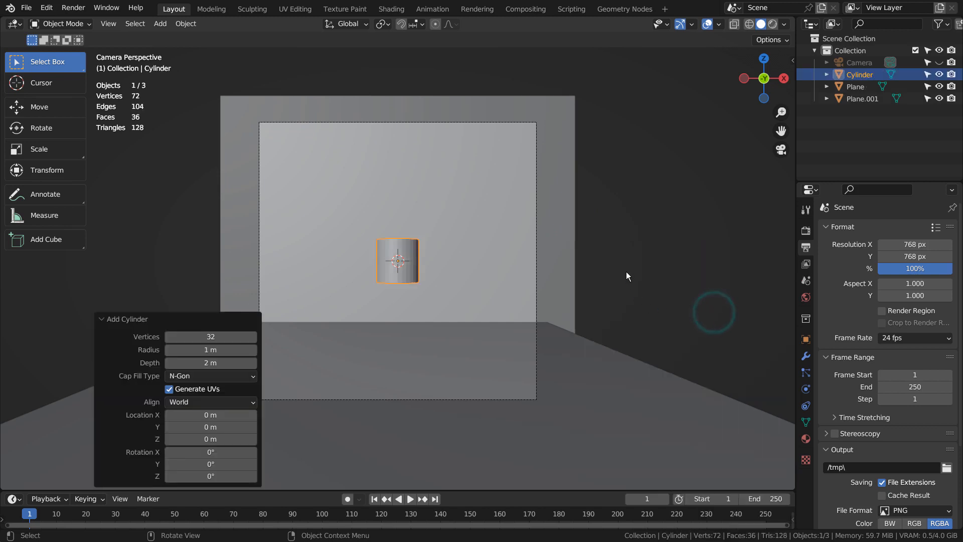
key(s)
click(449, 284)
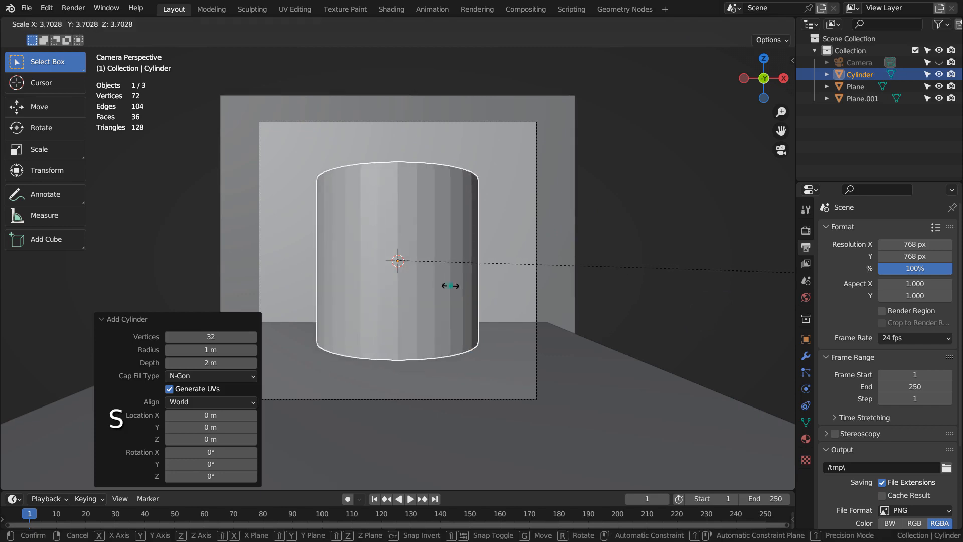
Flatten the cylinder to about 0.15 along Z and lower it about 4.2 m onto the floor
key(s)
key(z)
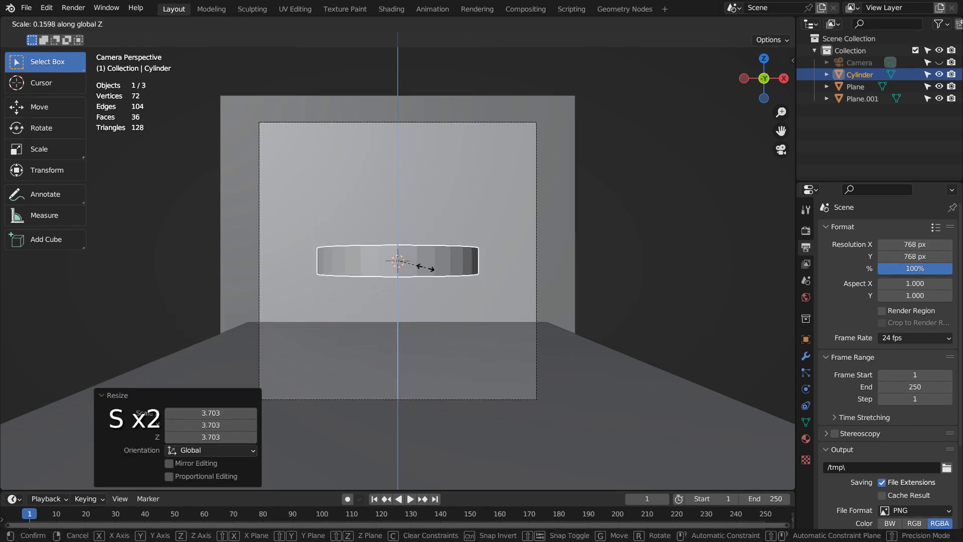
click(424, 280)
key(g)
key(z)
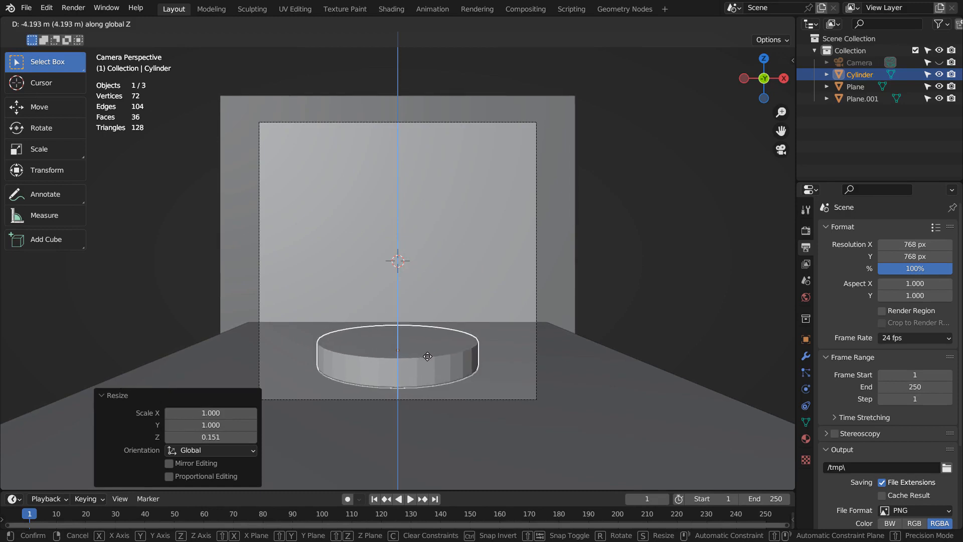
click(427, 357)
Extrude the cylinder's top face in place, scale it to about 0.9 and raise it about 0.21 m for a sloped edge
key(Tab)
key(3)
click(401, 340)
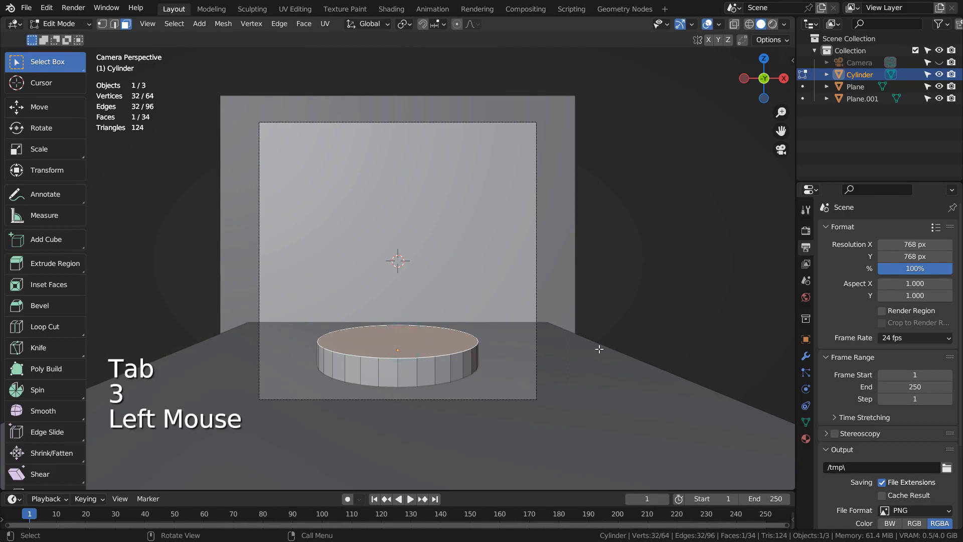
key(e)
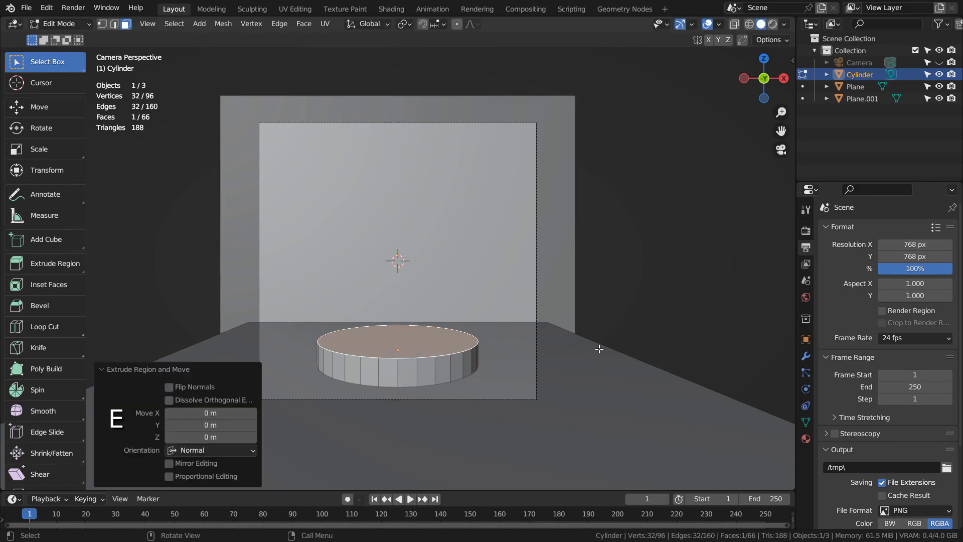
key(s)
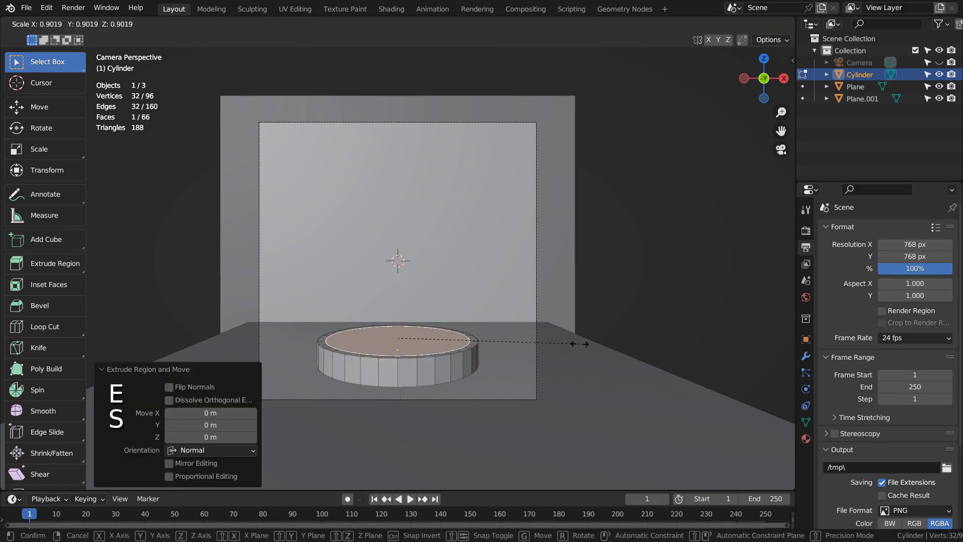
click(579, 341)
key(g)
key(z)
click(580, 340)
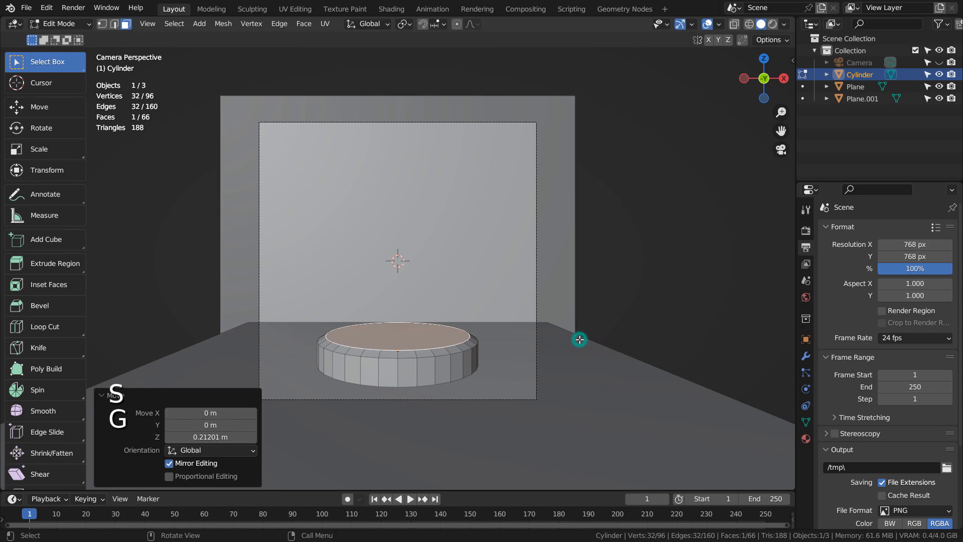
Extrude the top face up about 0.45 m, and flare a further extrusion 1.16 times wider and about 0.42 m higher
key(e)
click(579, 331)
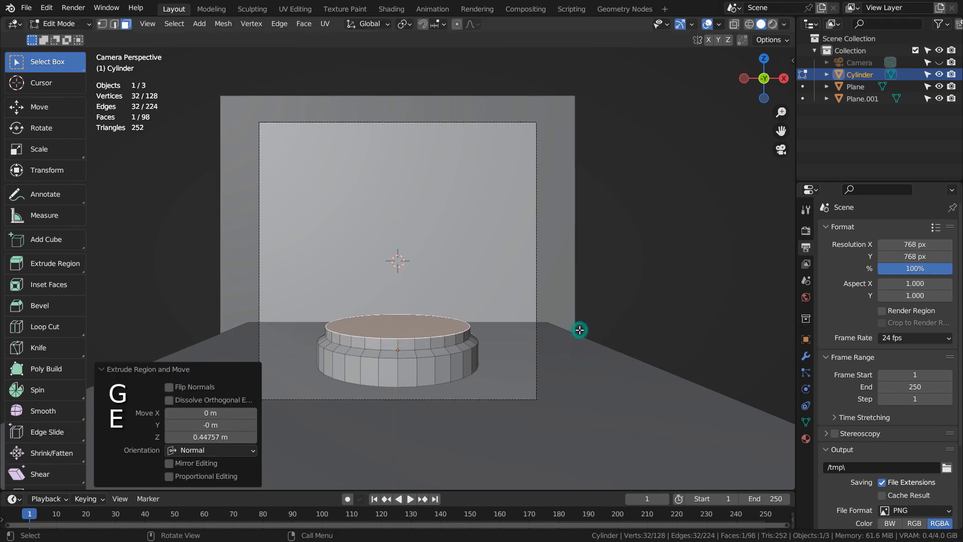
key(e)
right_click(580, 330)
key(s)
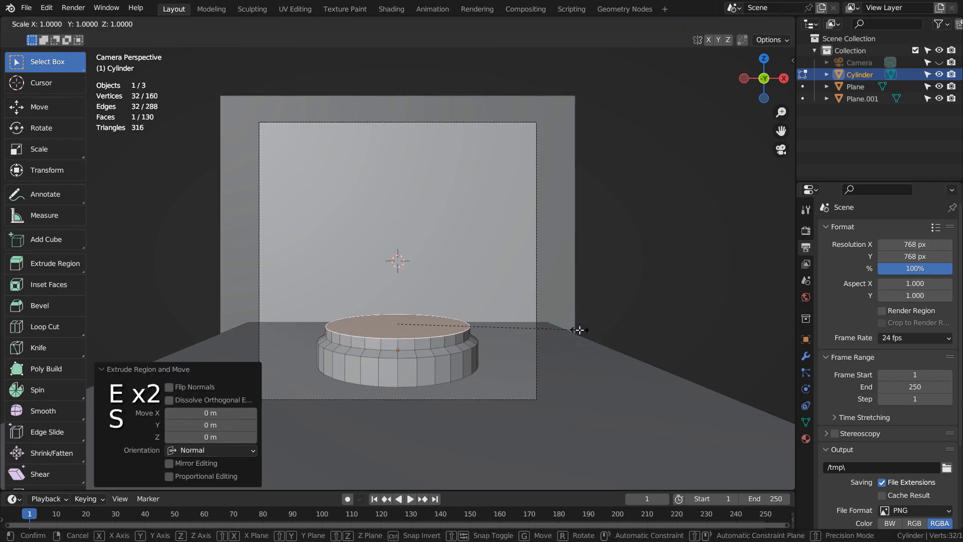
click(604, 326)
key(g)
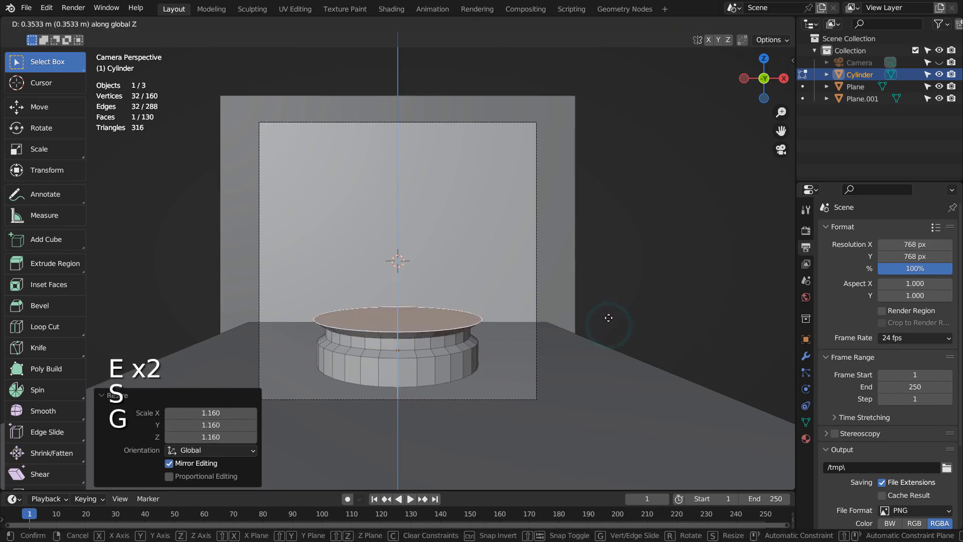
click(609, 316)
Extrude the flared top face up about 0.35 m as the base's rim and return to Object Mode
key(e)
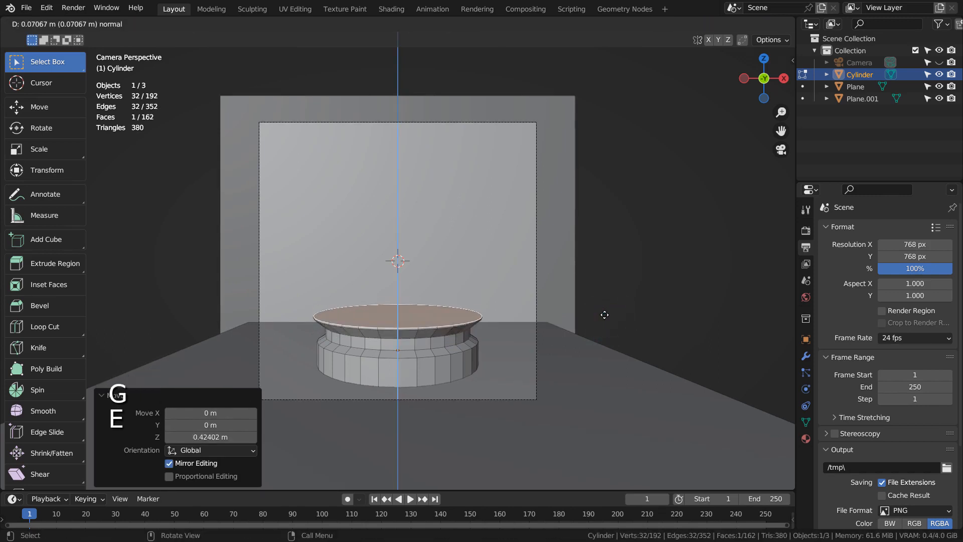
click(606, 308)
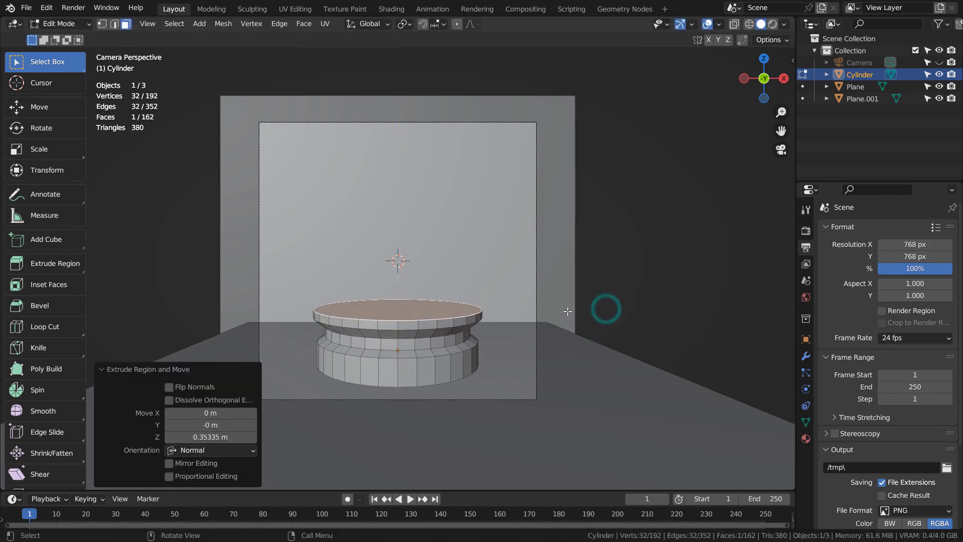
click(615, 271)
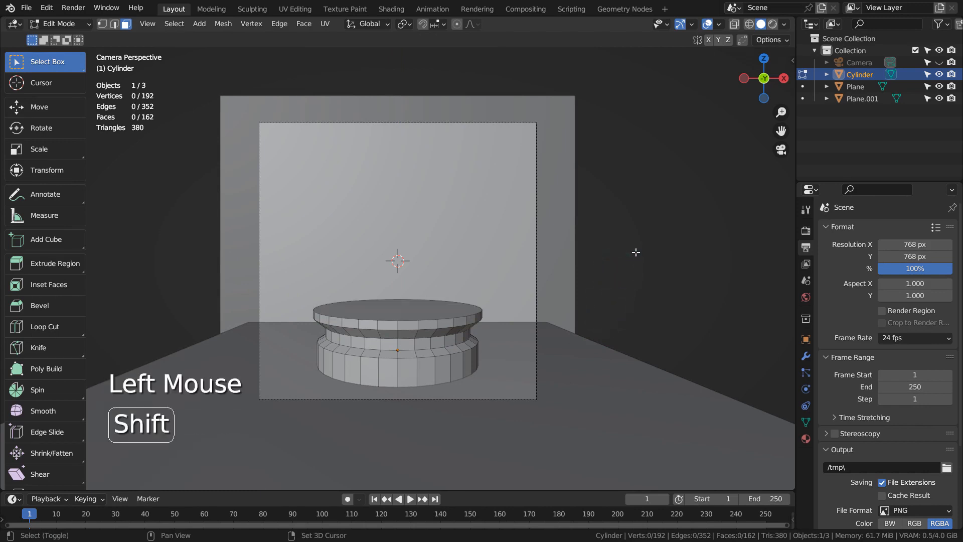
key(shift+a)
key(Tab)
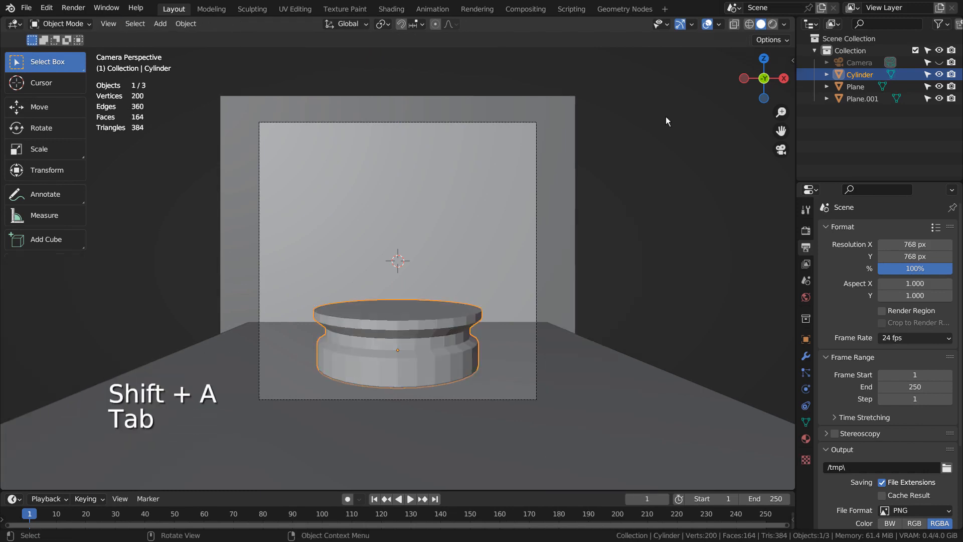
Add a UV sphere at the origin and scale it up about 4.29 times
key(shift+a)
mouse_move(659, 180)
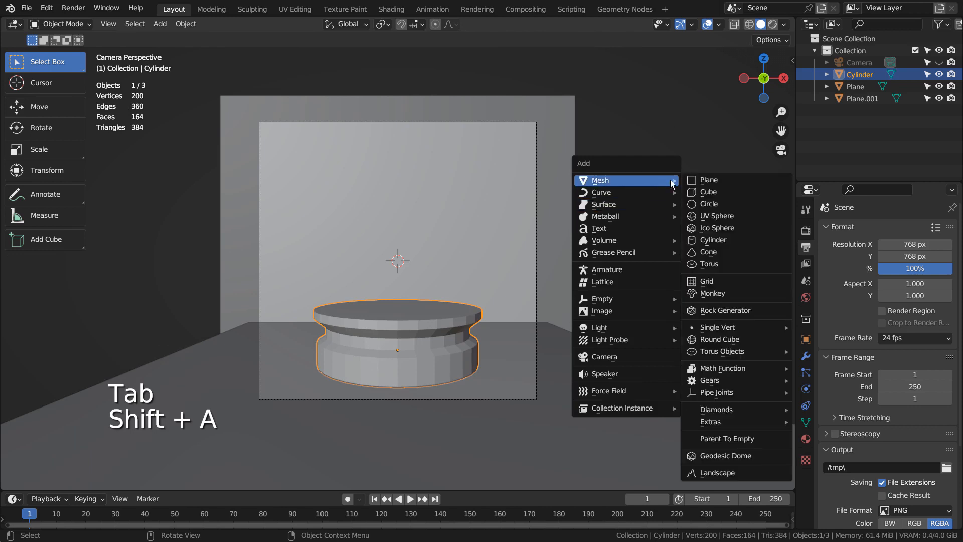
click(711, 215)
key(s)
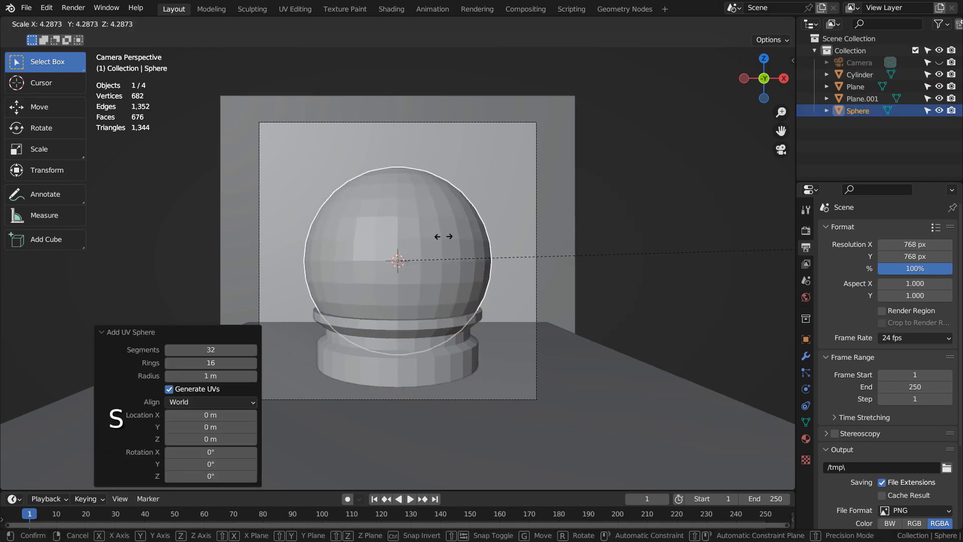
click(443, 236)
Raise the sphere about 0.61 m along Z and enlarge it about 1.09 times so it sits in the base
key(g)
key(z)
click(444, 224)
key(s)
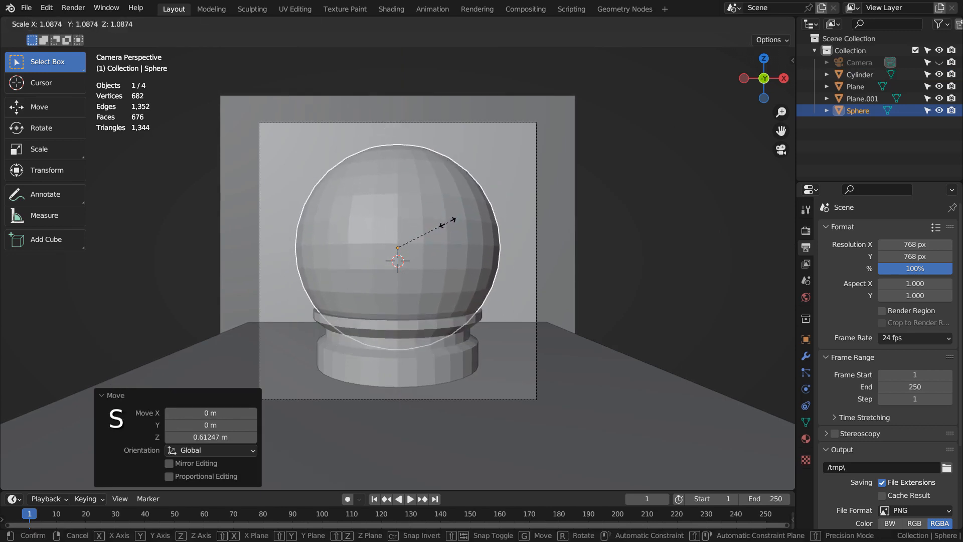
click(448, 222)
Give the sphere a level 3 subdivision, shade it smooth and deselect it
key(ctrl+3)
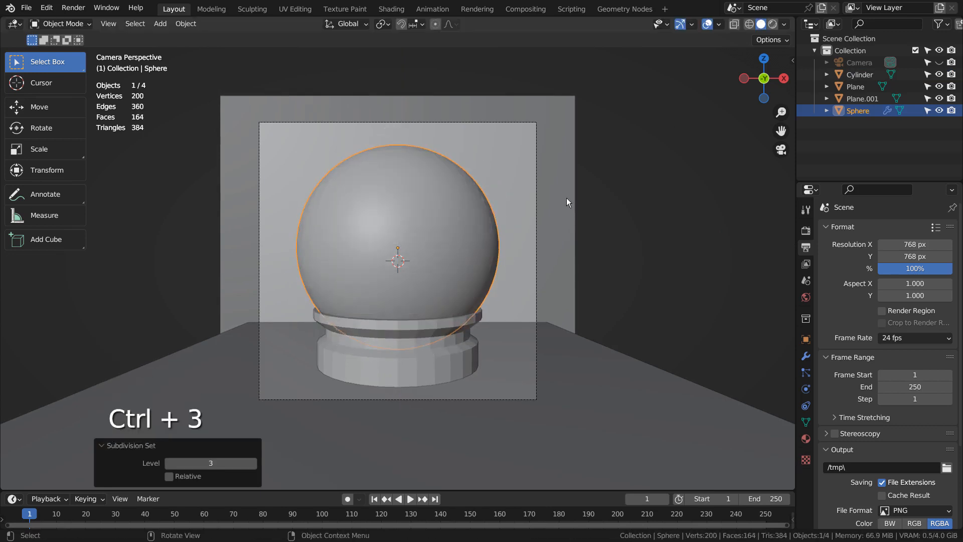
right_click(447, 230)
click(447, 230)
click(745, 250)
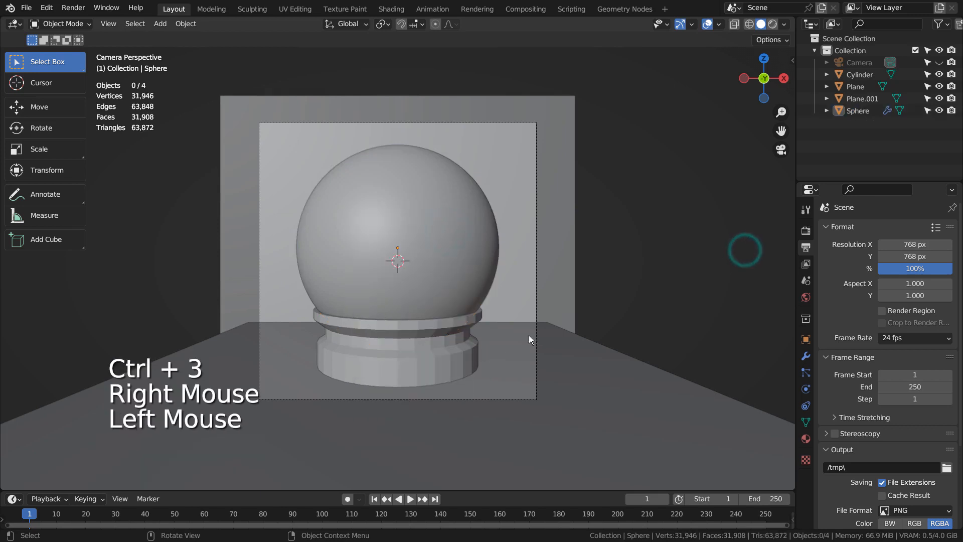
Show the viewport in rendered shading and duplicate the sphere twice in place
click(682, 272)
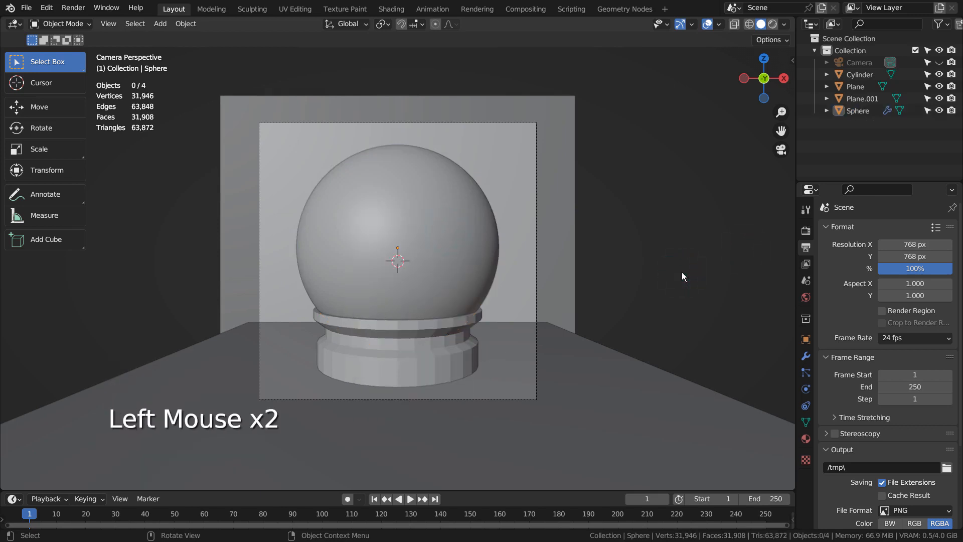
click(773, 24)
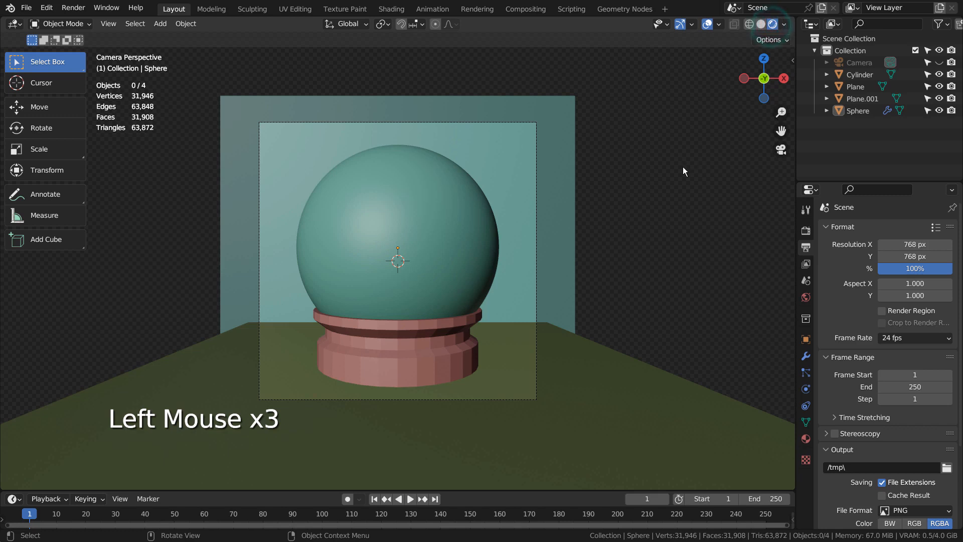
click(402, 248)
key(shift+d)
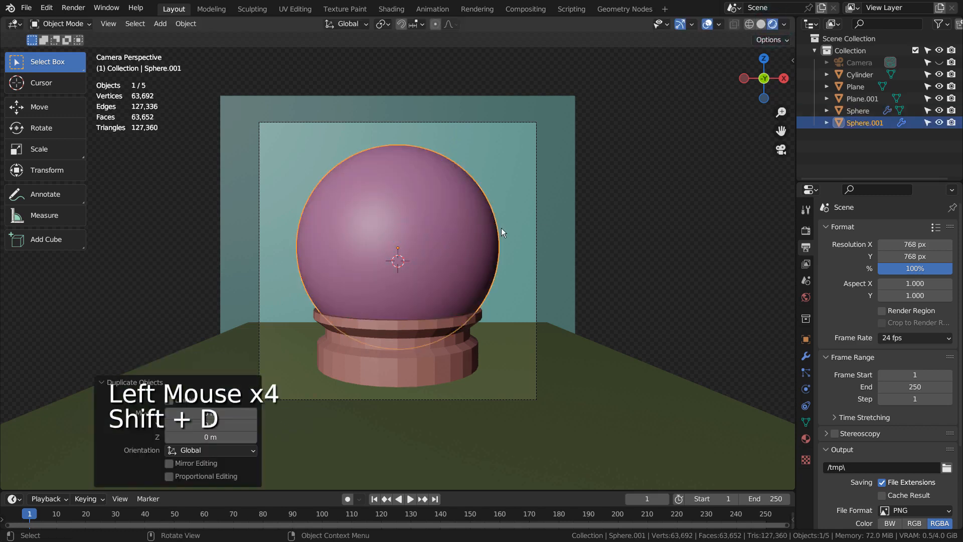
key(shift+d)
shift+click(872, 128)
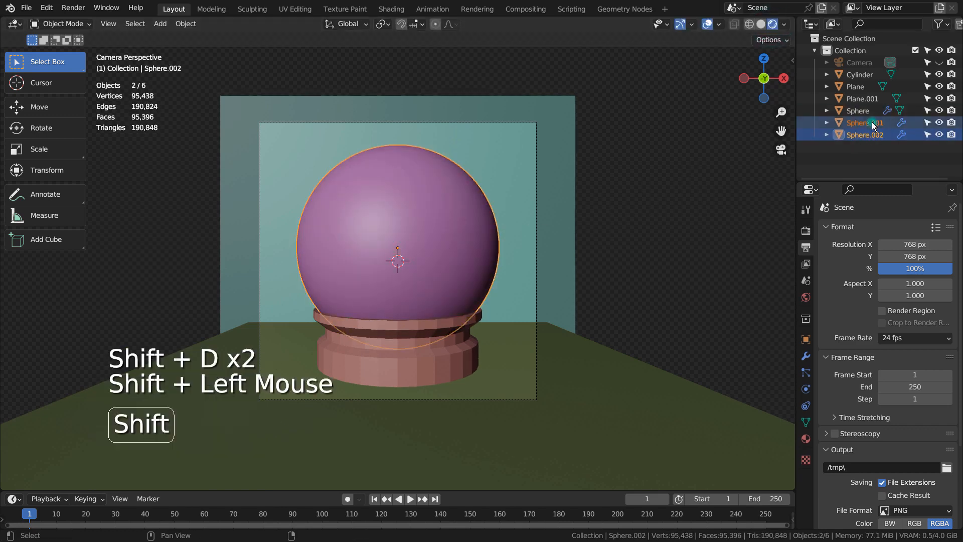
Delete the original sphere and its first duplicate, keeping the second duplicate
click(853, 110)
shift+click(852, 123)
key(x)
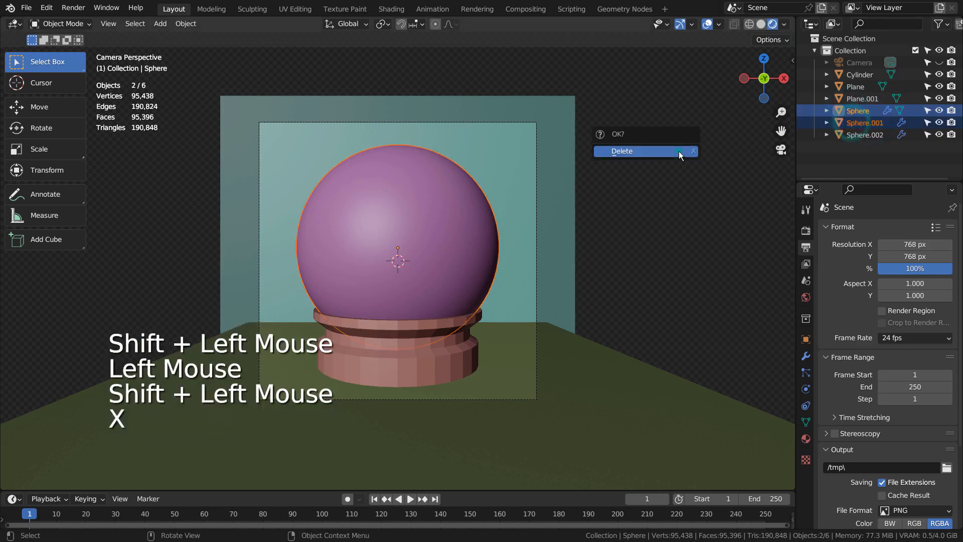
click(680, 151)
Try another in-place duplicate of the remaining sphere, toggle its visibility for comparison, and delete it
click(877, 116)
key(shift+d)
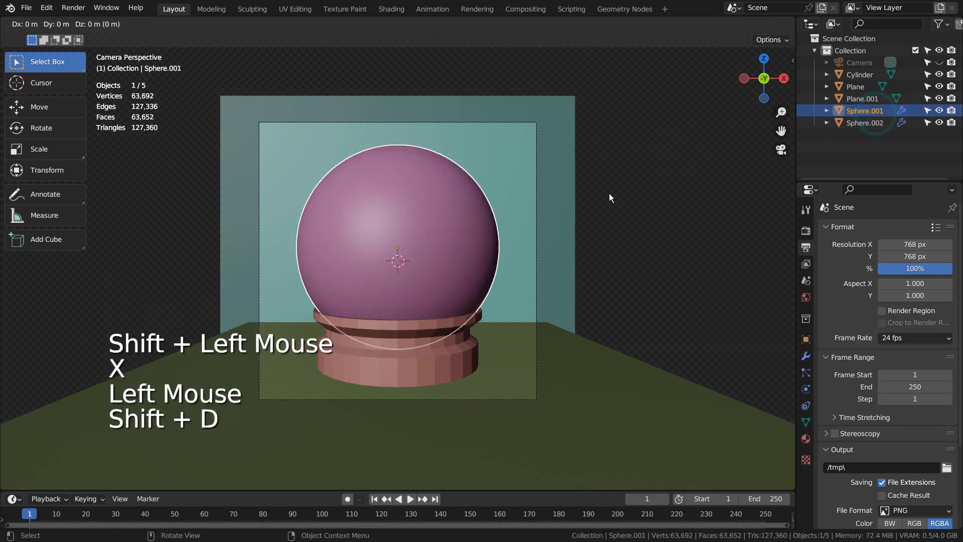
click(940, 112)
click(940, 112)
click(862, 109)
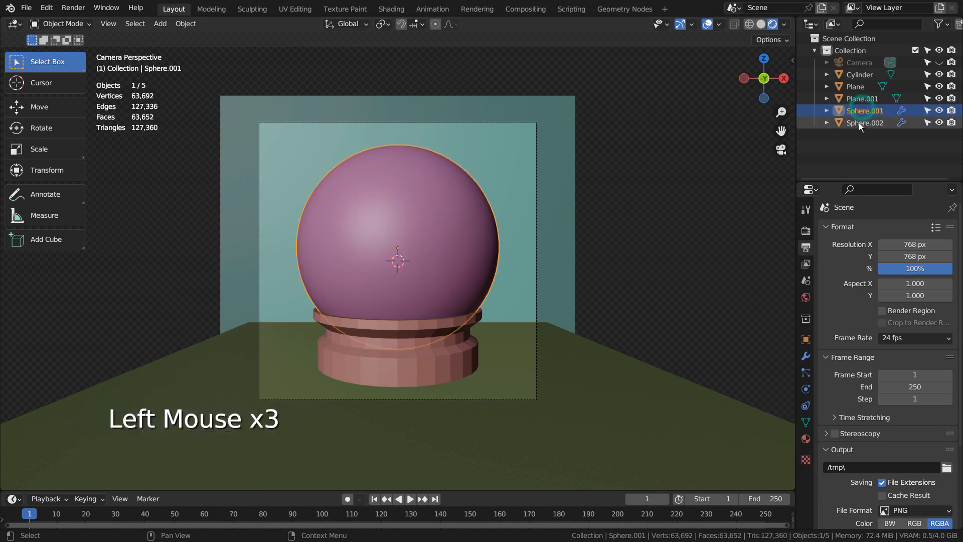
key(x)
click(645, 157)
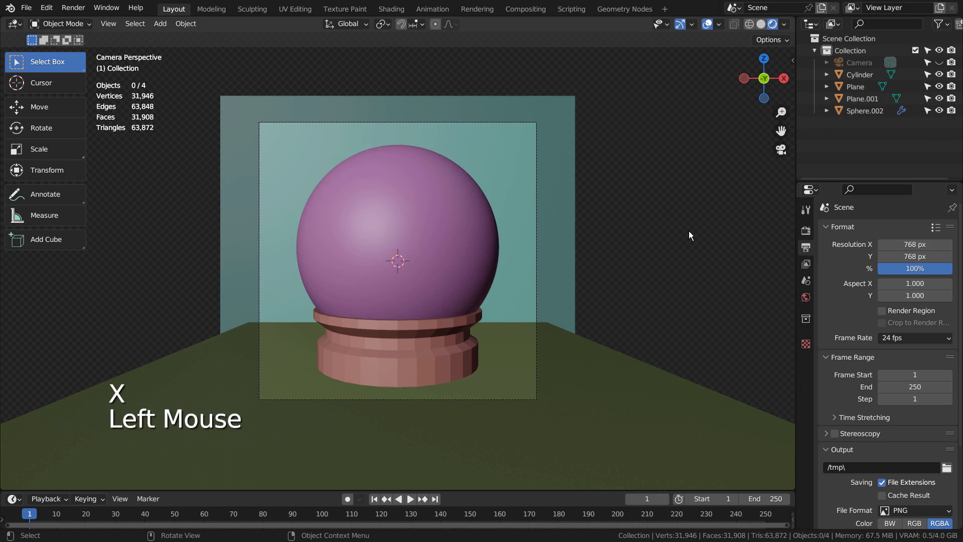
Render the globe scene from the camera
key(F12)
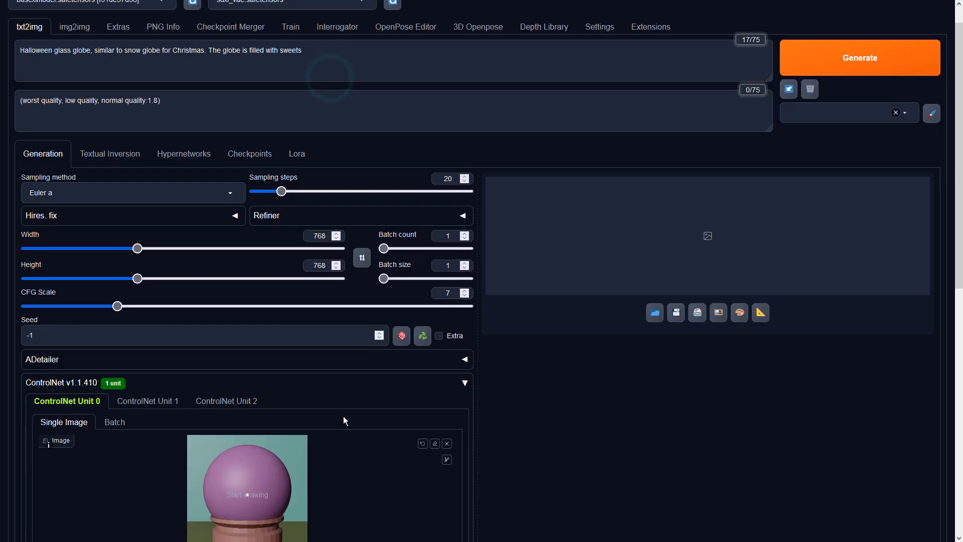
Set ControlNet Unit 0 to the Depth control type with the preprocessor set to none
scroll(343, 417, down, 3)
scroll(566, 414, up, 3)
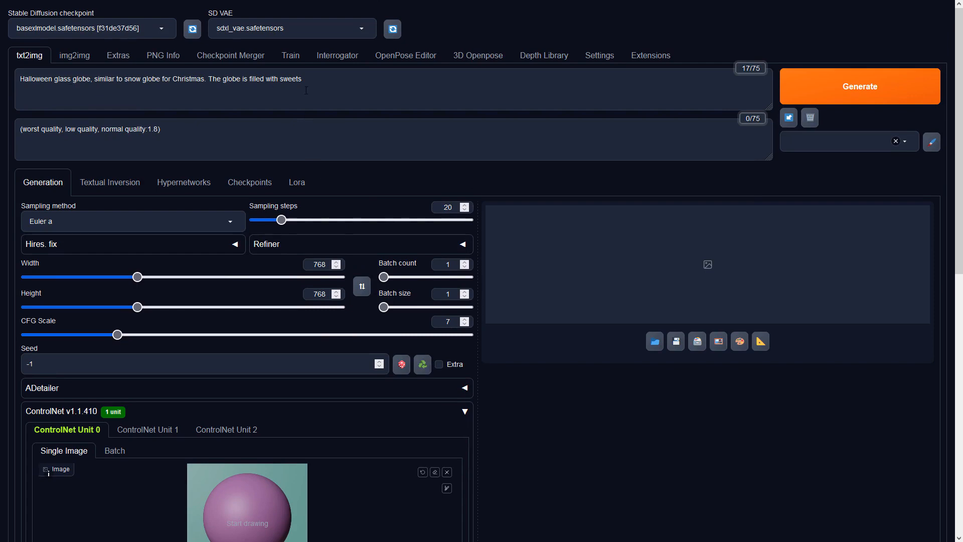
scroll(524, 311, down, 3)
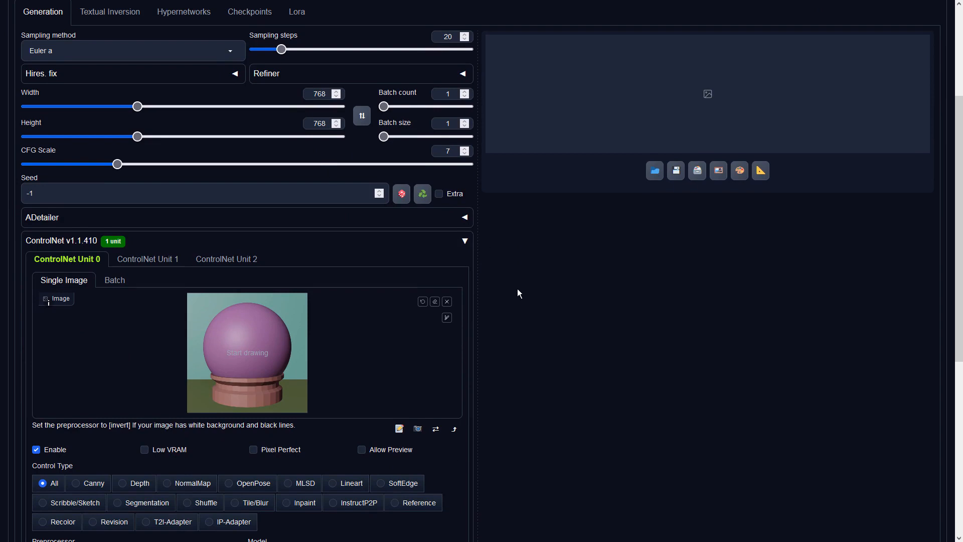
scroll(517, 288, down, 3)
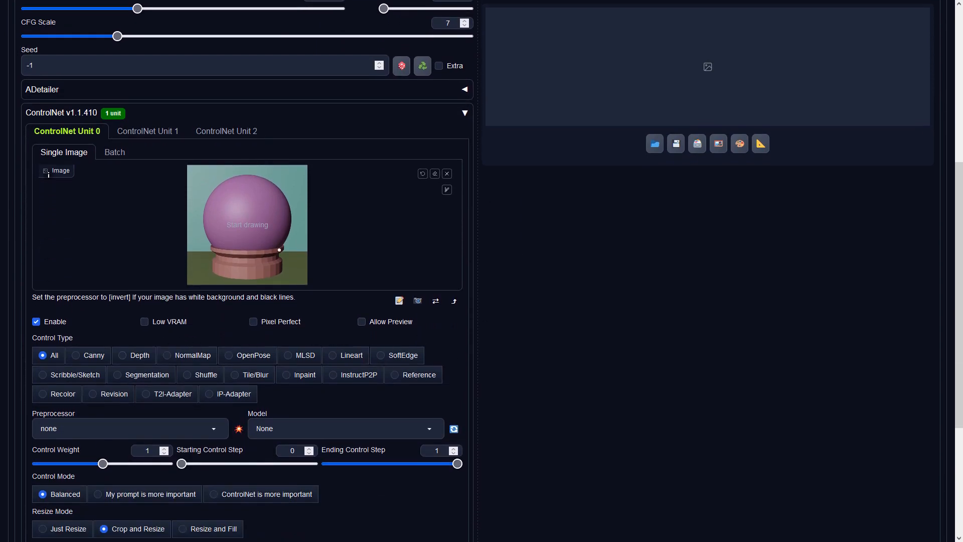
click(141, 357)
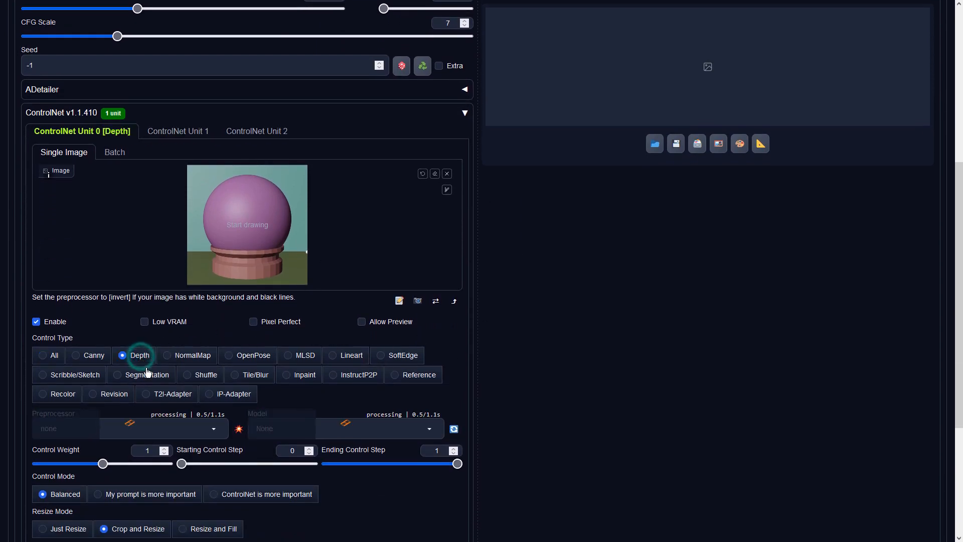
click(215, 431)
click(60, 370)
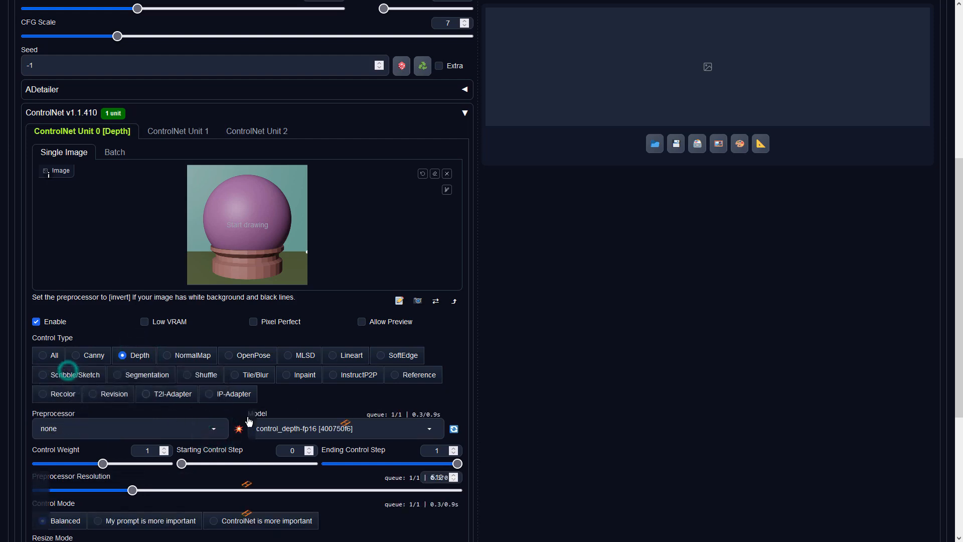
Choose sai_xl_depth_256lora [73ad23d1] as the depth model for ControlNet Unit 0
click(429, 428)
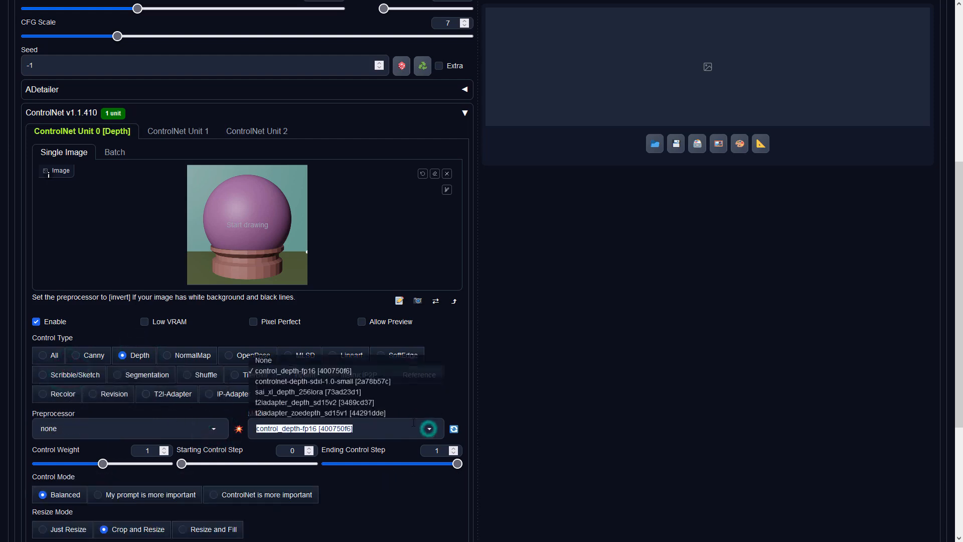
click(280, 391)
click(597, 395)
Add "high quality, 8k" to the end of the Halloween globe prompt and generate the image
scroll(599, 392, up, 6)
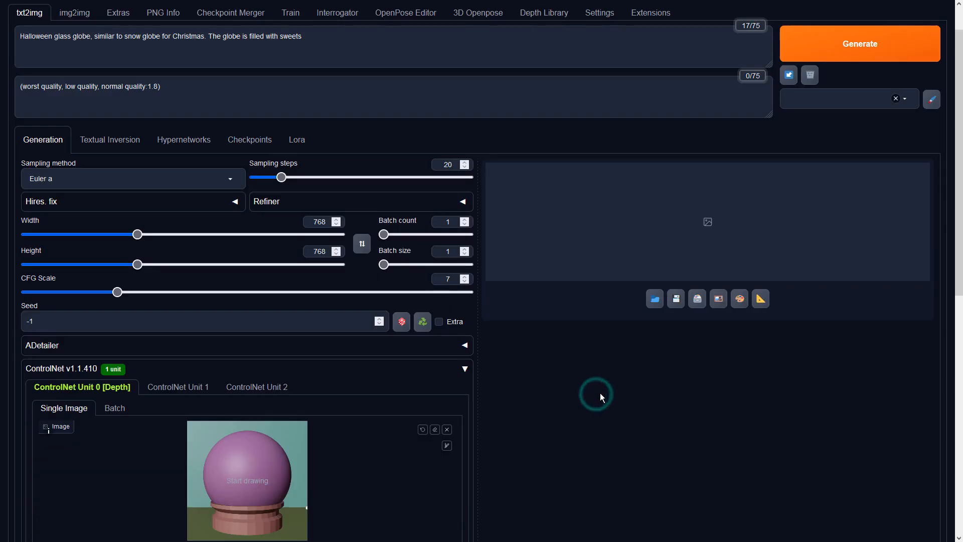
click(394, 87)
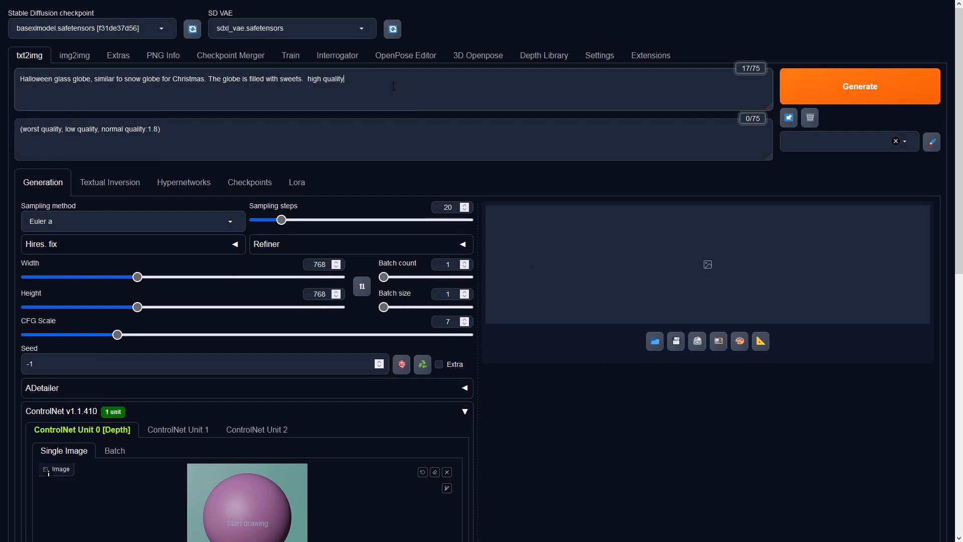
click(816, 88)
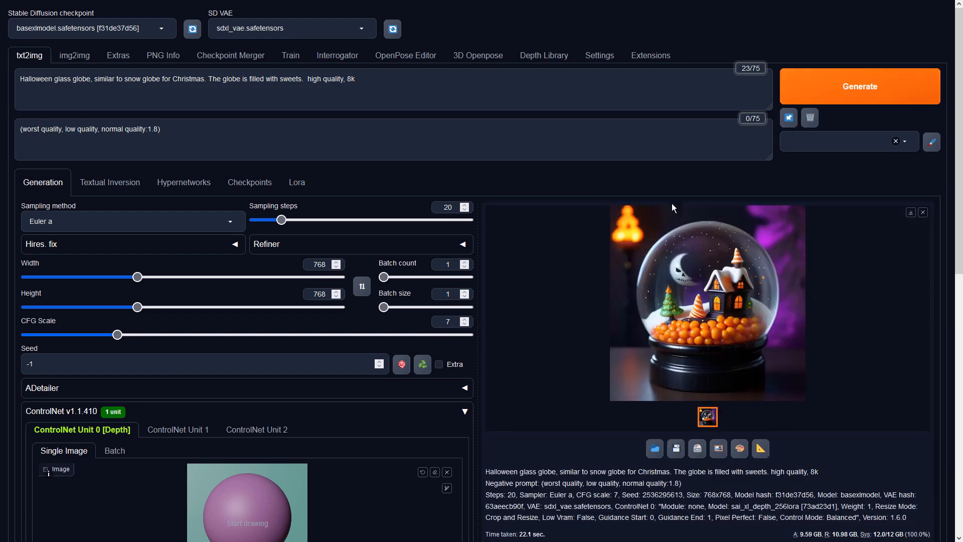
View the generated globe image enlarged, then close the enlarged view
click(728, 310)
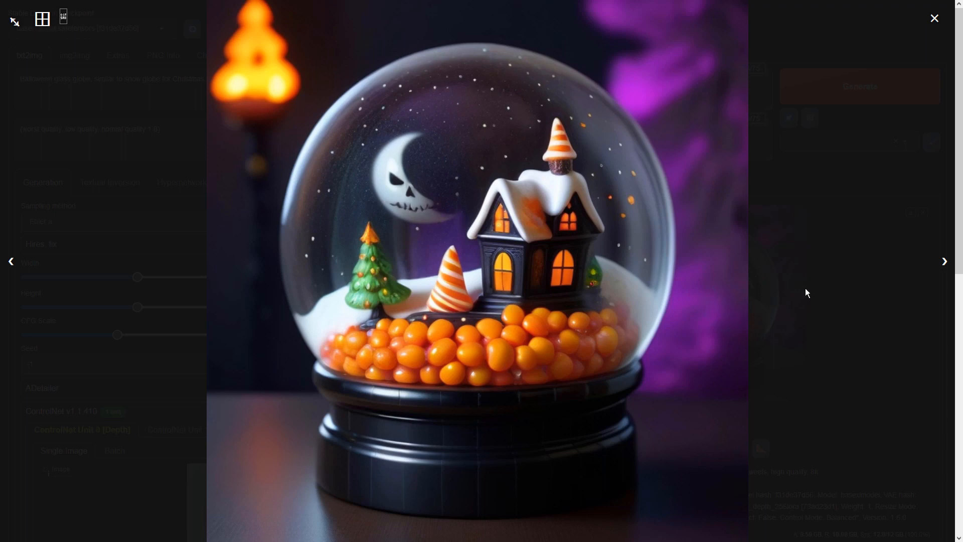
click(935, 18)
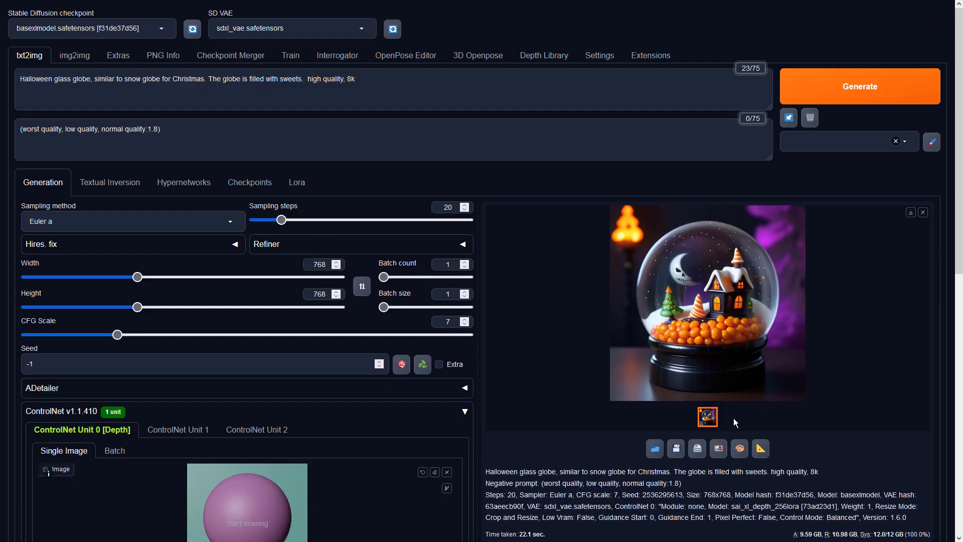
Send the generated globe image to img2img, generate a variation with the same prompt and view it enlarged
click(718, 450)
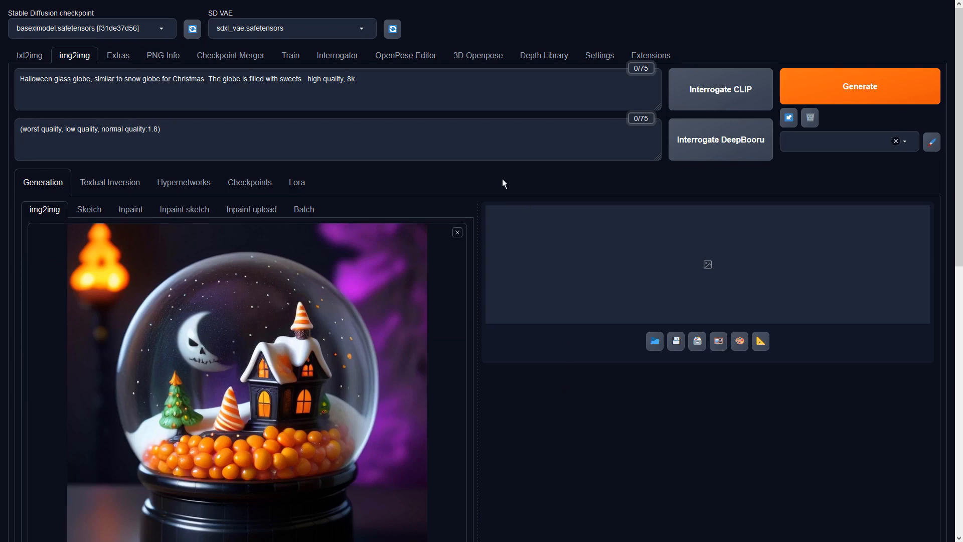
click(811, 90)
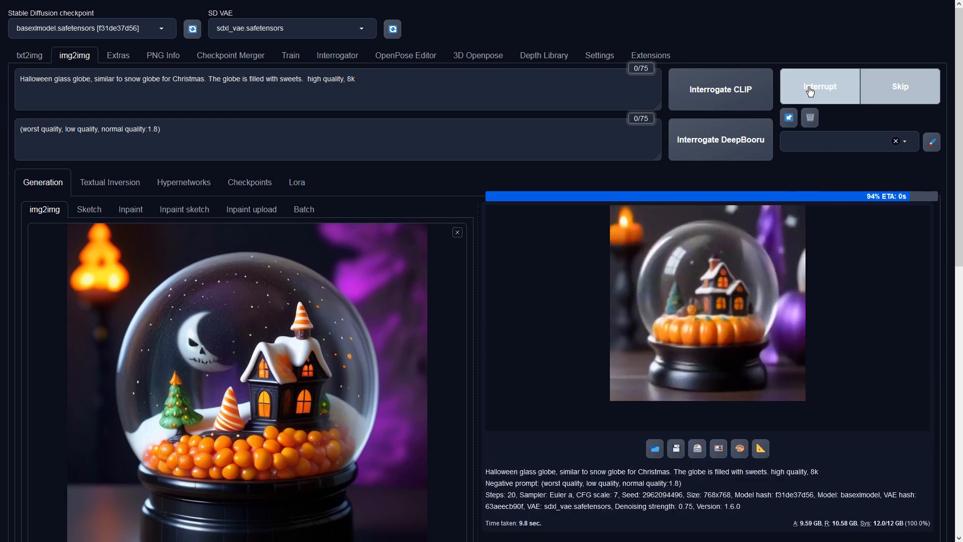
click(736, 274)
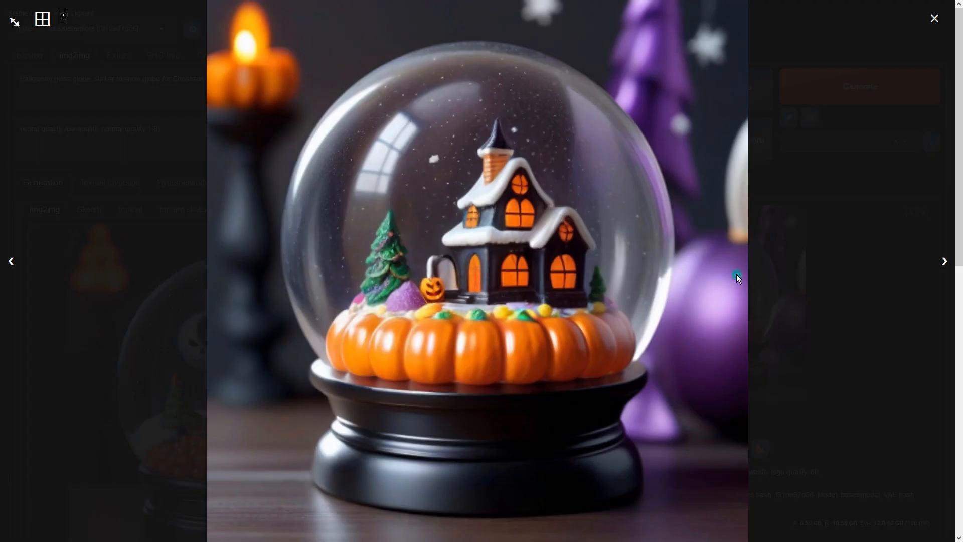